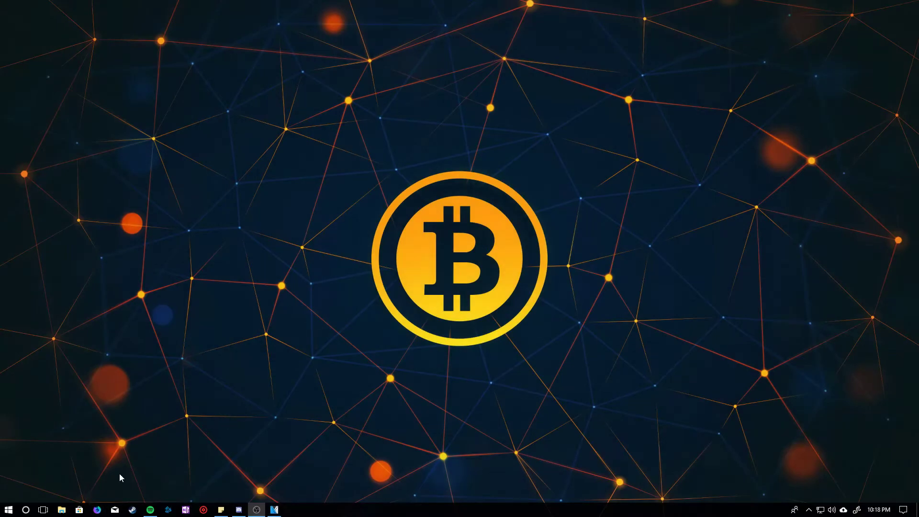
Step: Launch Firefox Nightly from the taskbar to a New Tab page
left_click(103, 512)
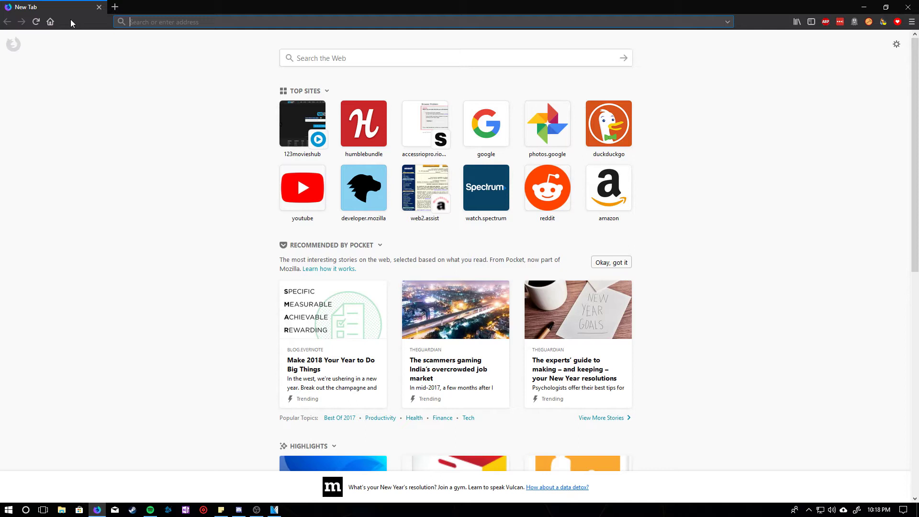
Step: Search Google for 'chrome extensions foxified' and open the Chrome Store Foxified add-on page
type("c")
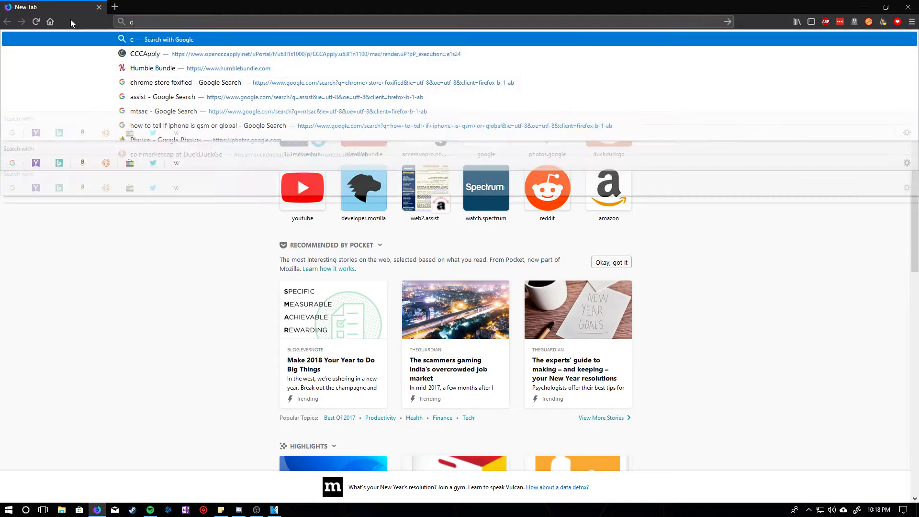
type("hrome extens")
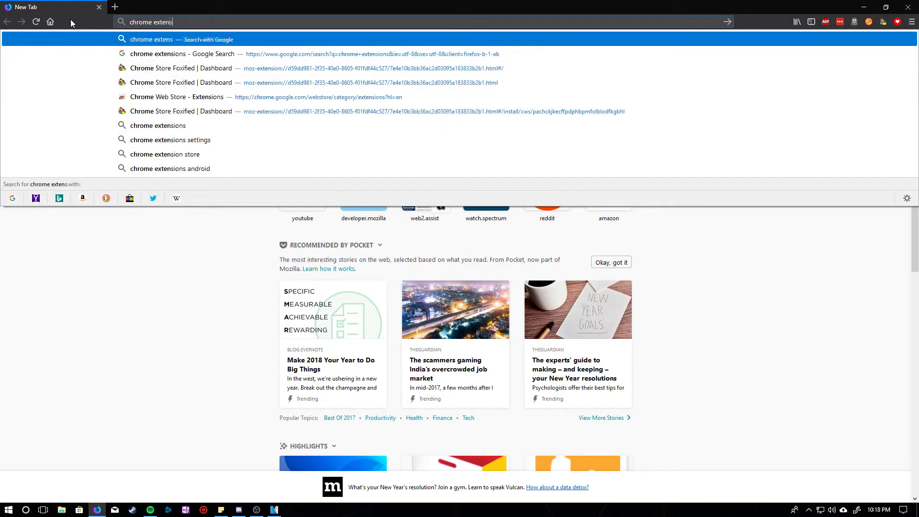
type("ions foxified")
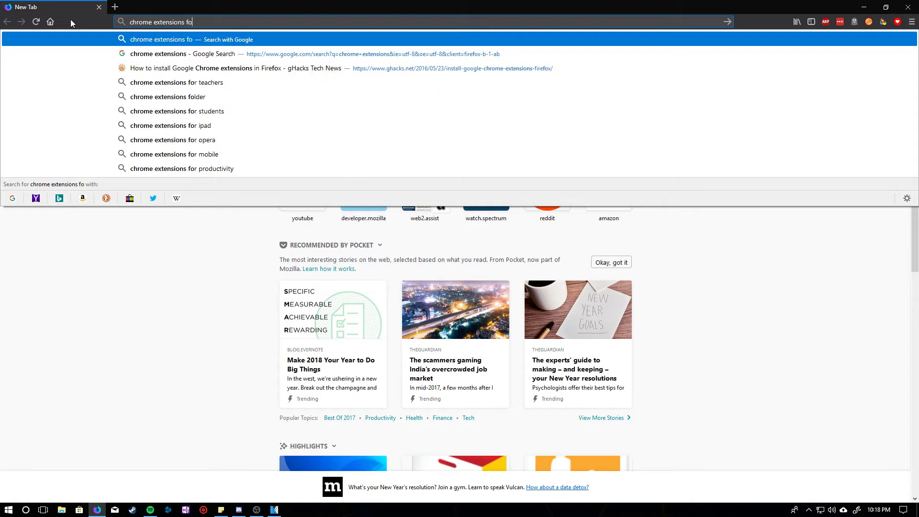
key("Return")
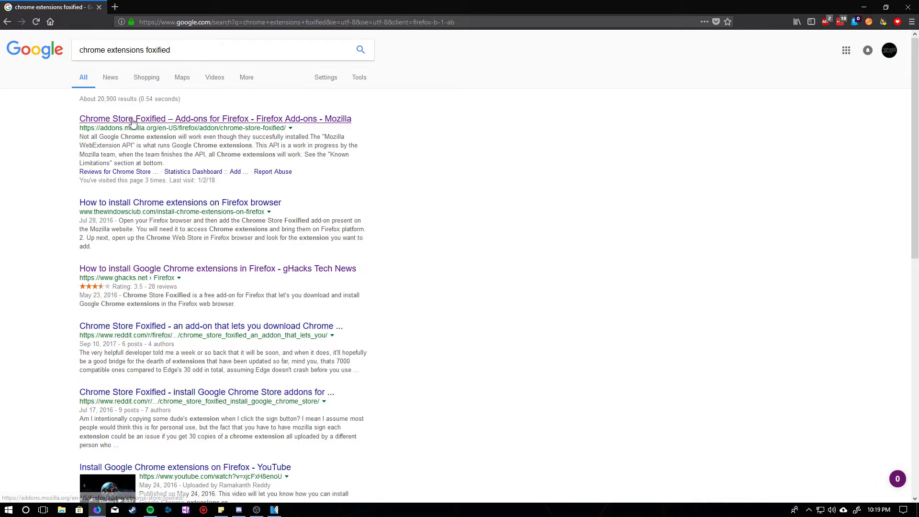
left_click(150, 120)
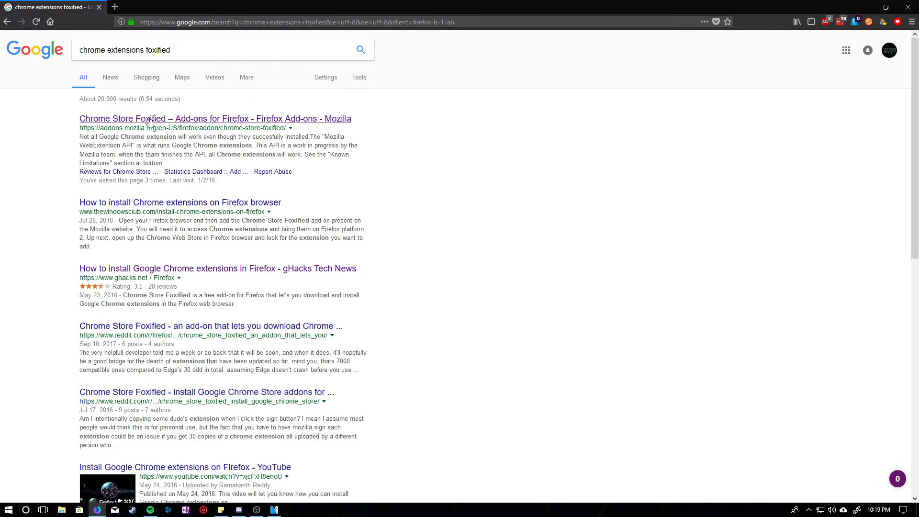
left_click_drag(112, 50, 143, 51)
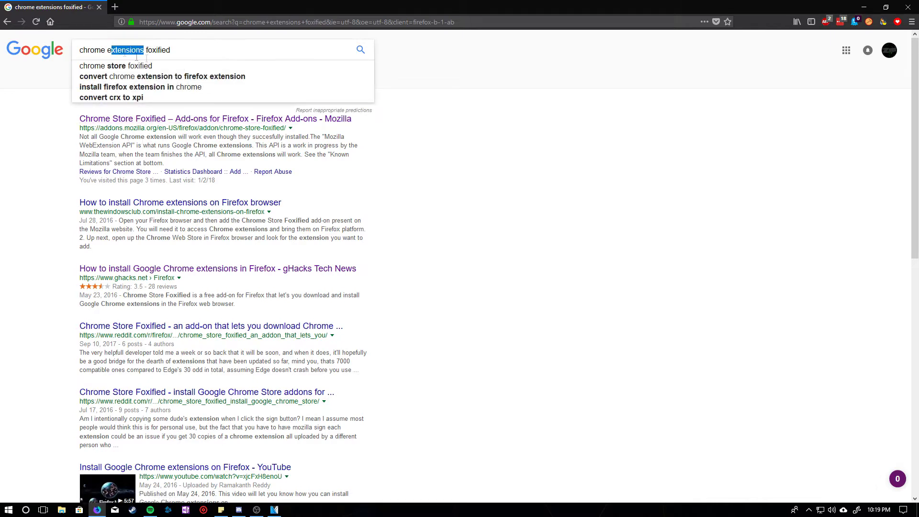
left_click(173, 119)
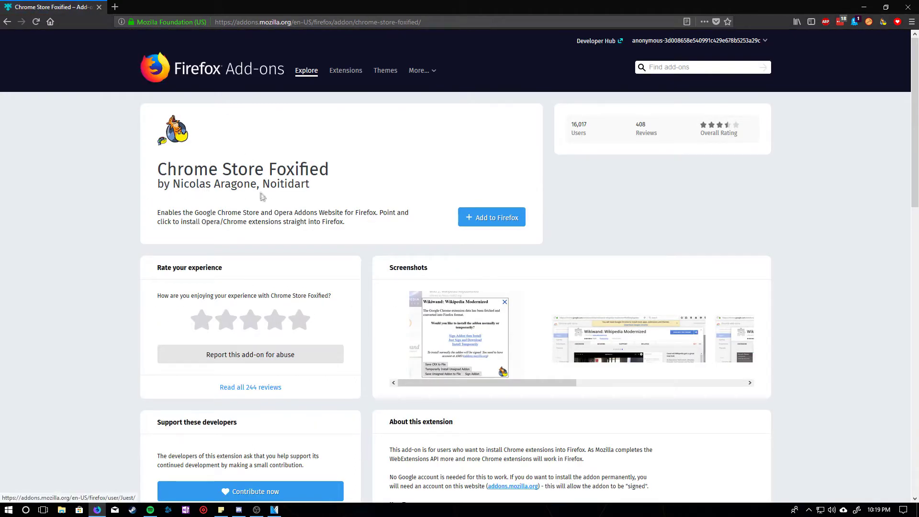
Step: Add Chrome Store Foxified to Firefox, approving its permissions and dismissing the installed notice
left_click(498, 223)
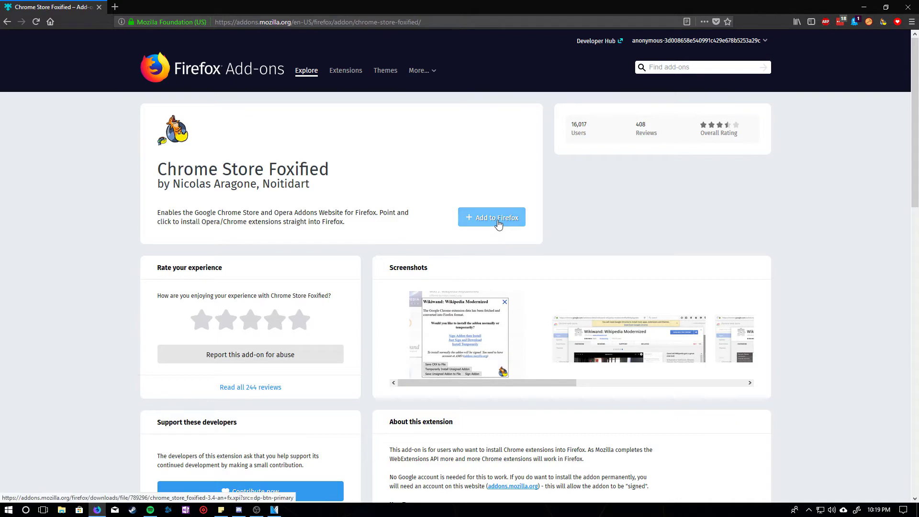
left_click(178, 120)
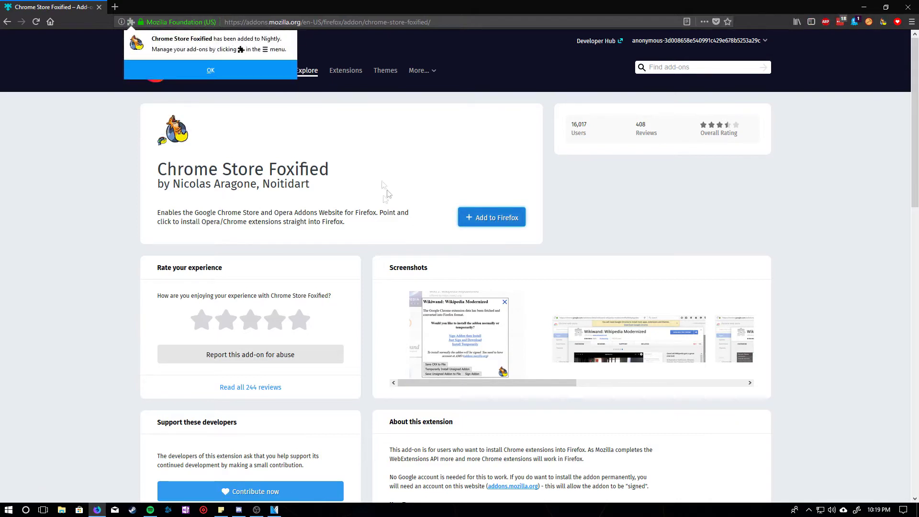
left_click(219, 68)
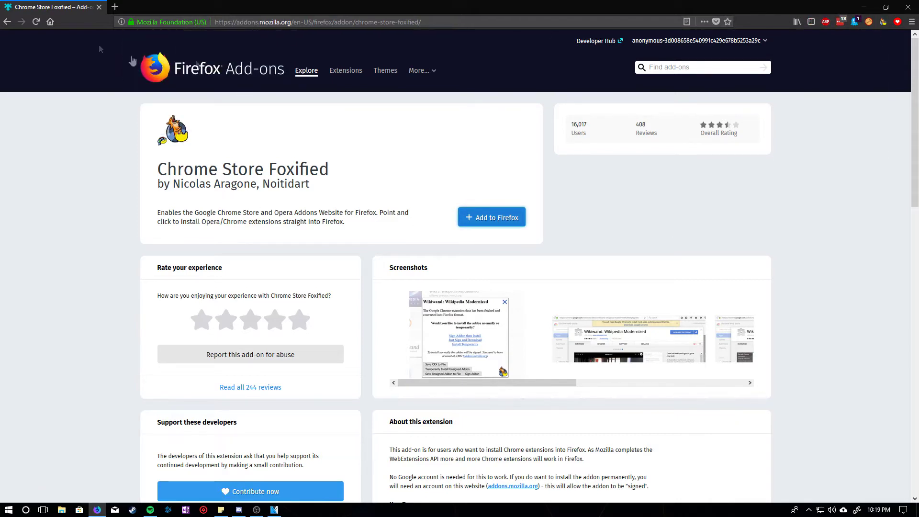
left_click(115, 6)
Step: Search Google for 'chrome store' and open the Chrome Web Store extensions page
type("chrome")
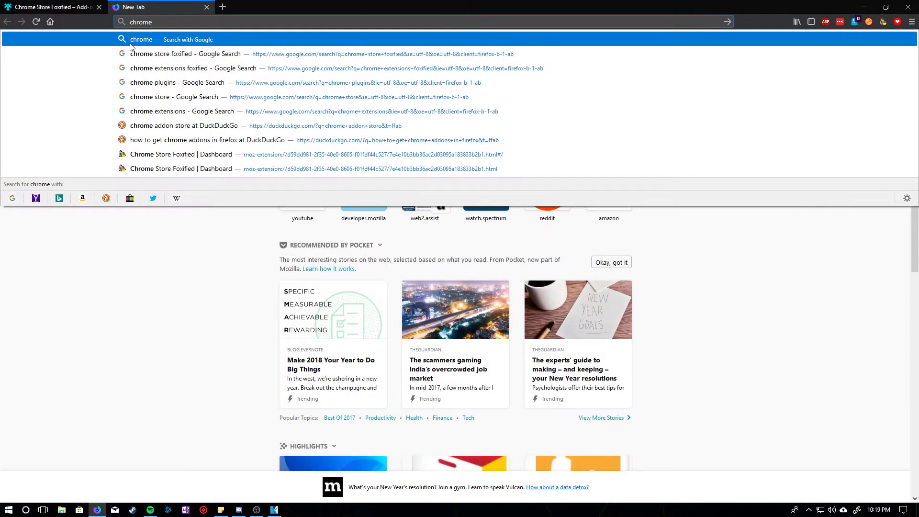
type(" store")
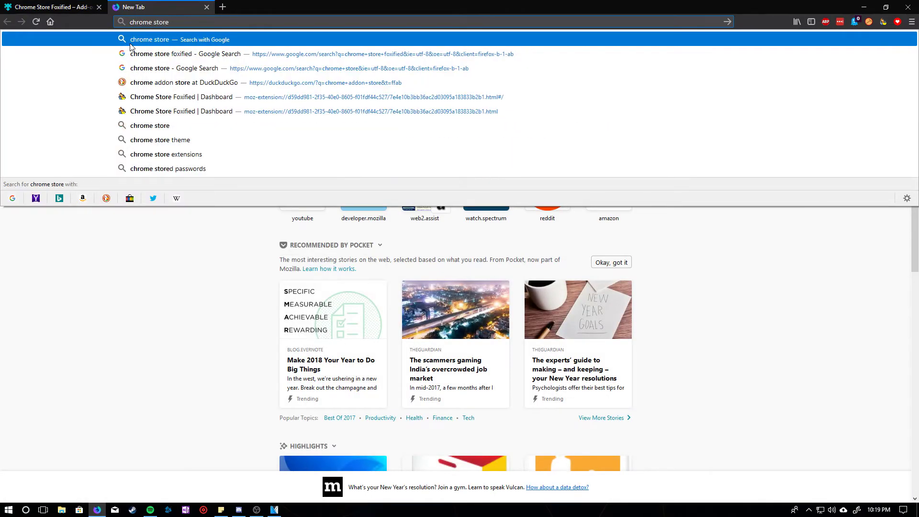
left_click(130, 42)
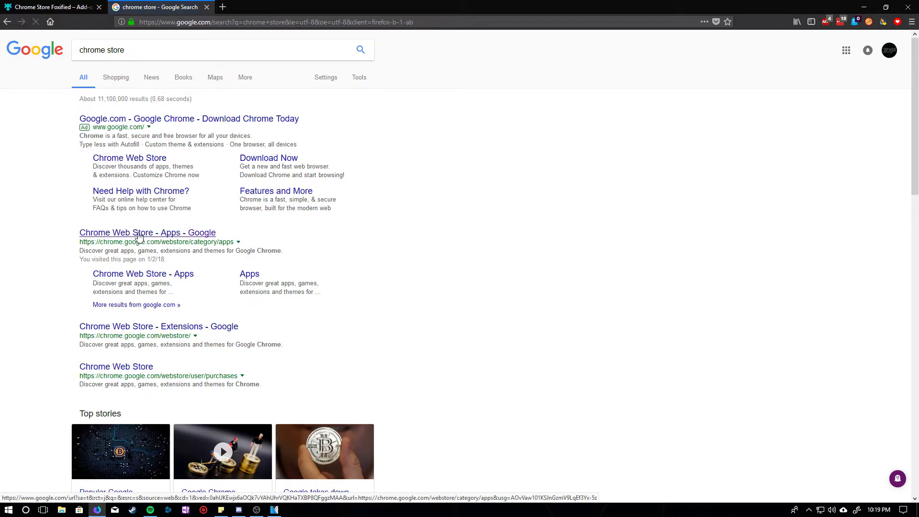
left_click(138, 236)
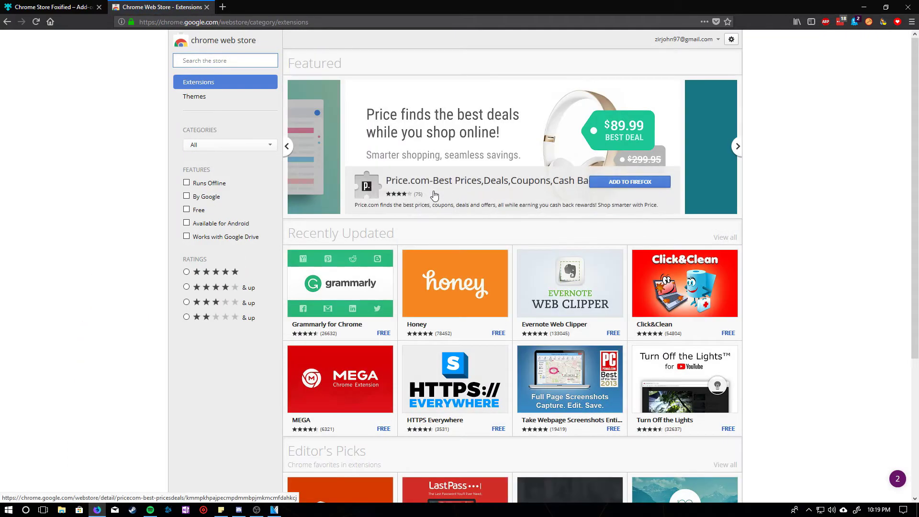
Step: Find Momentum under Editor's Picks and send it to Foxified with ADD TO FIREFOX
scroll(434, 195, "down", 7)
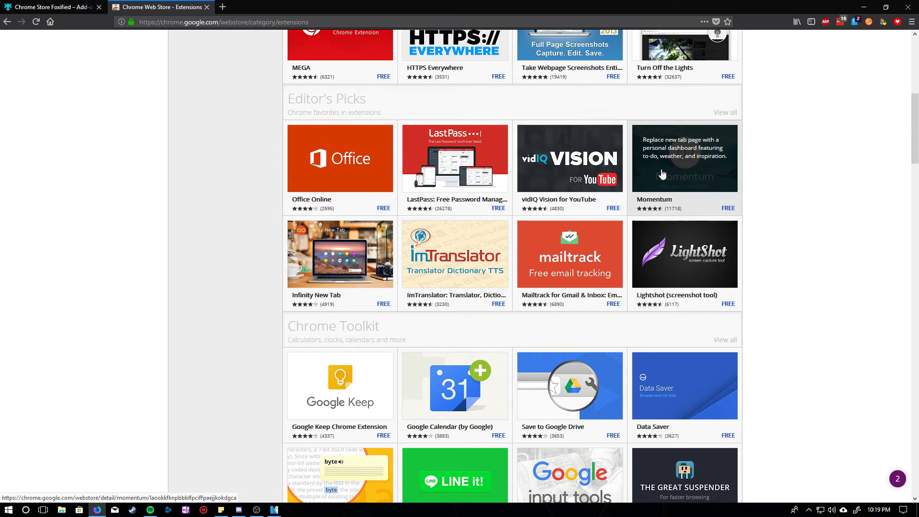
scroll(411, 282, "down", 3)
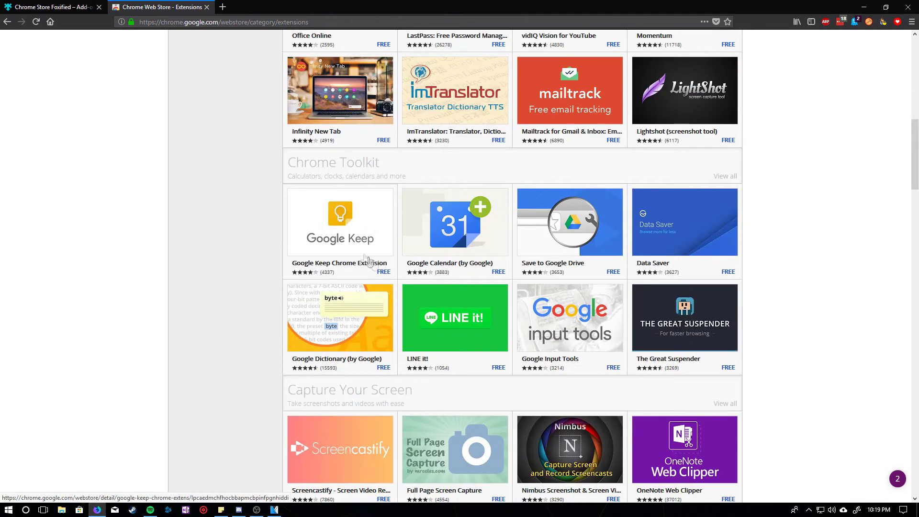
scroll(596, 245, "down", 6)
scroll(596, 245, "up", 12)
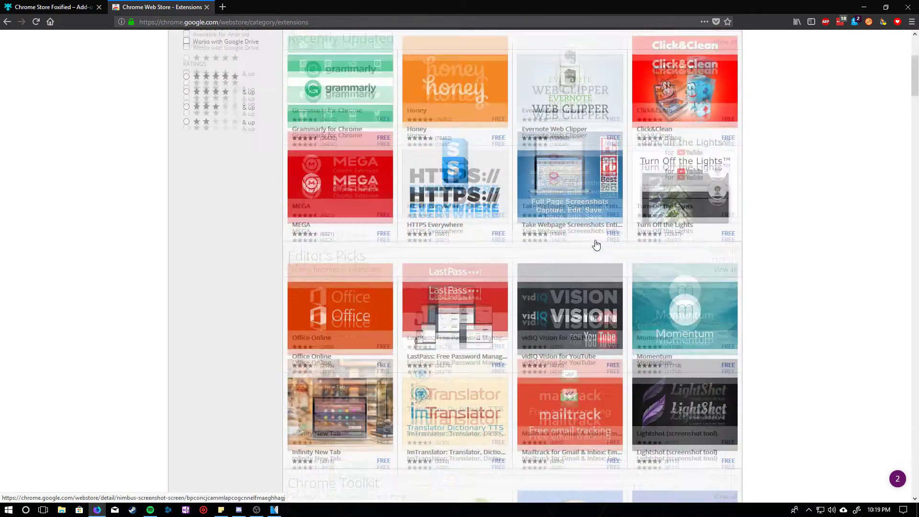
scroll(568, 230, "down", 1)
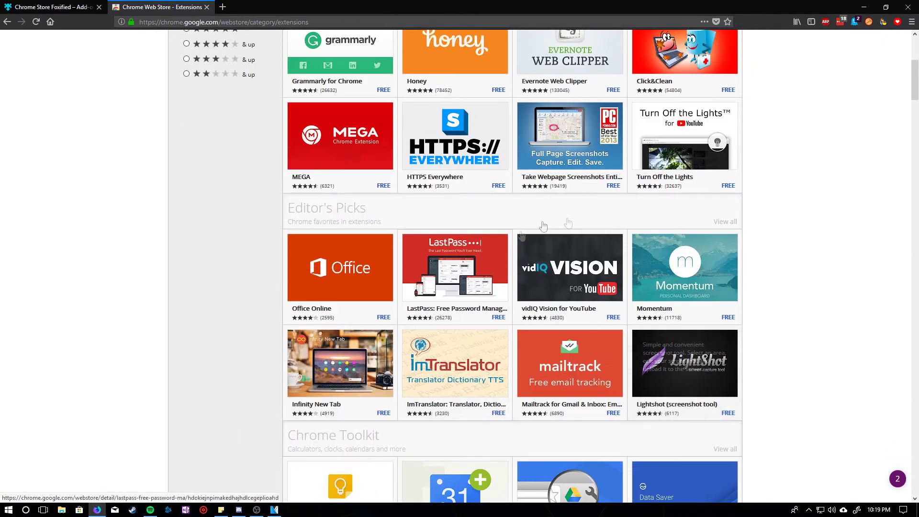
scroll(597, 210, "up", 1)
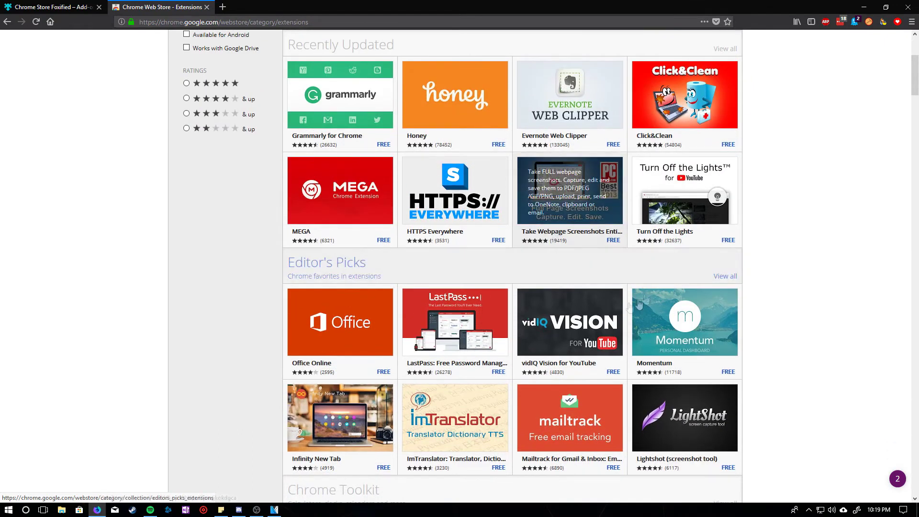
left_click(665, 342)
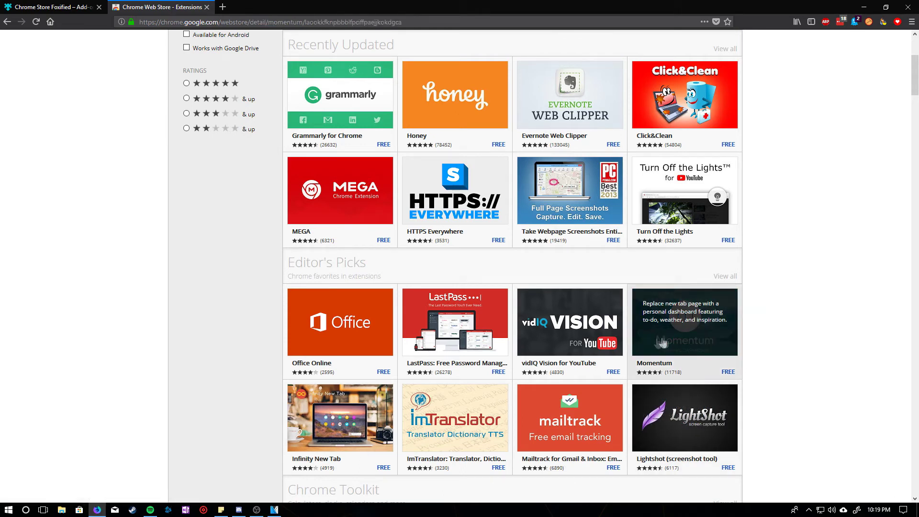
left_click(602, 122)
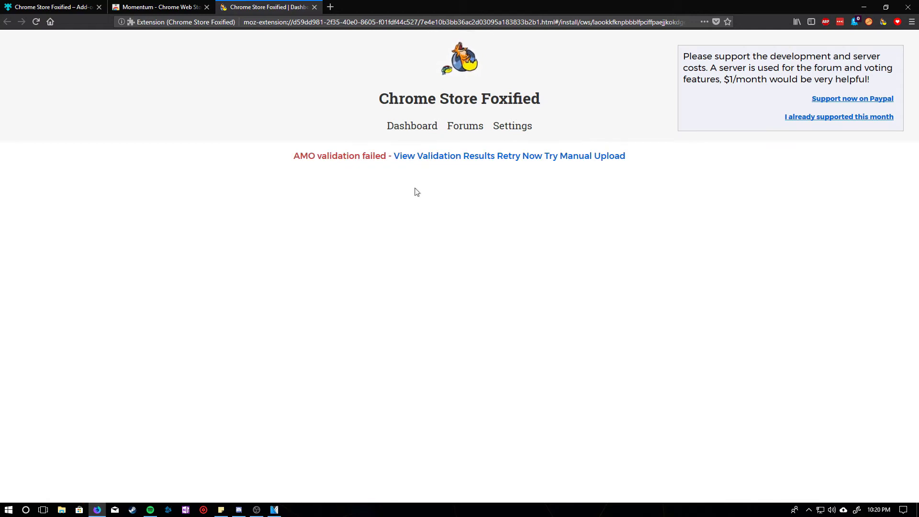
Step: Open the Foxified dashboard and scroll to the Momentum 0.99.5 card
left_click(420, 131)
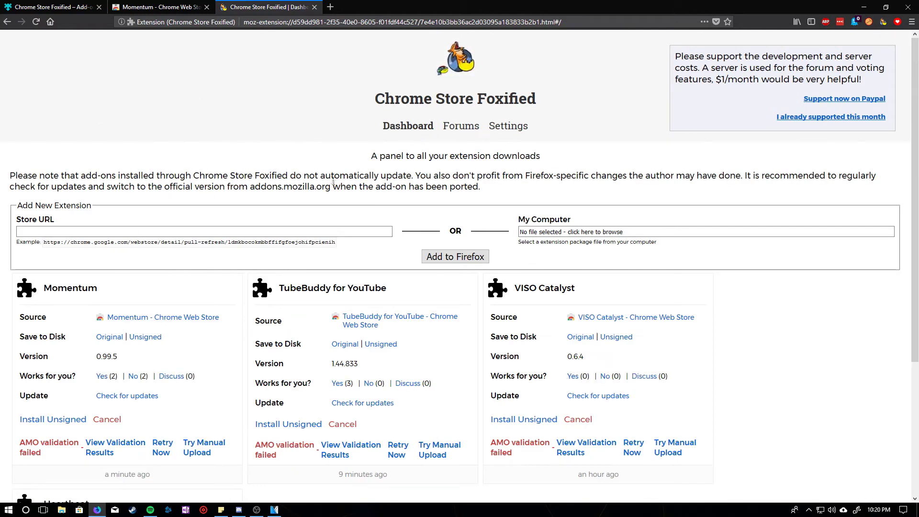
scroll(199, 270, "down", 3)
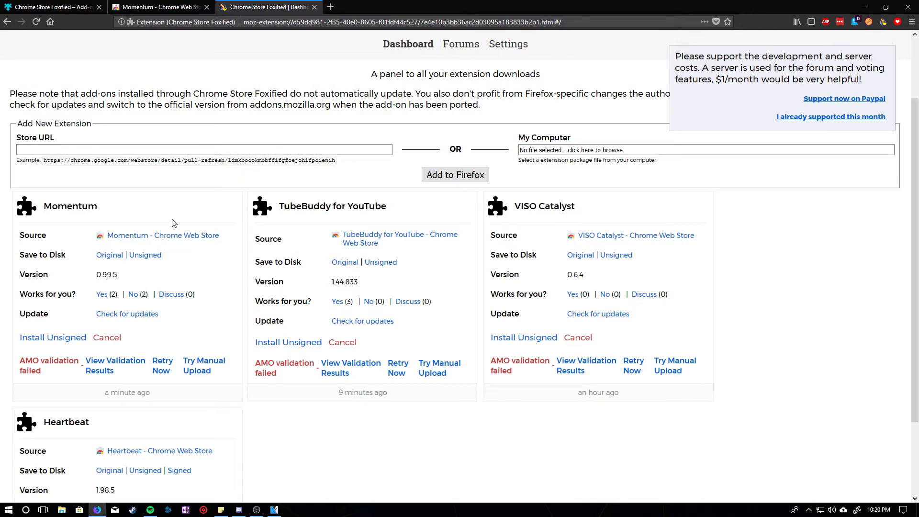
scroll(91, 288, "down", 1)
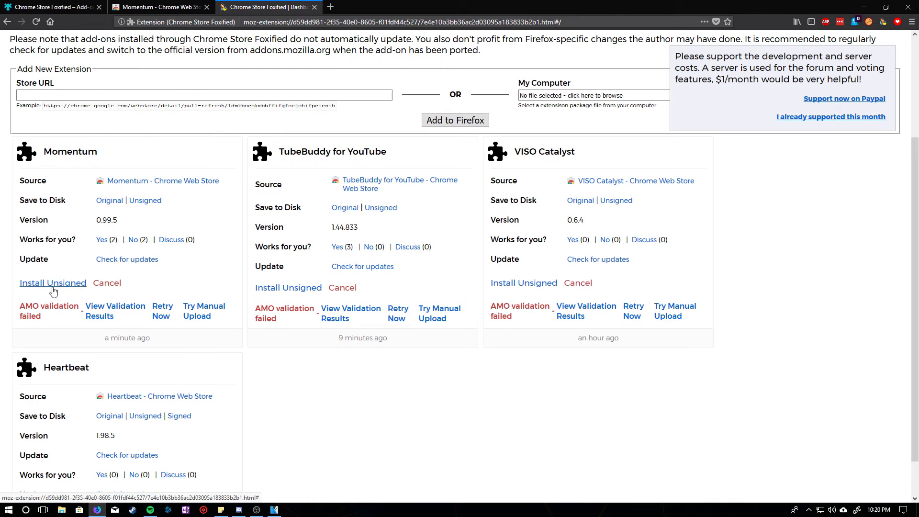
Step: Install Momentum unsigned, confirming the unsigned notice and Firefox's add prompt
left_click(52, 288)
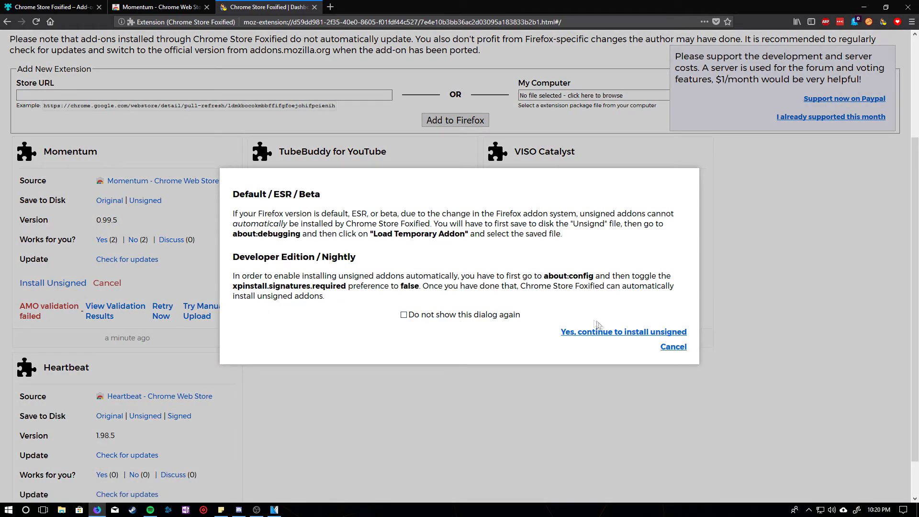
left_click(268, 319)
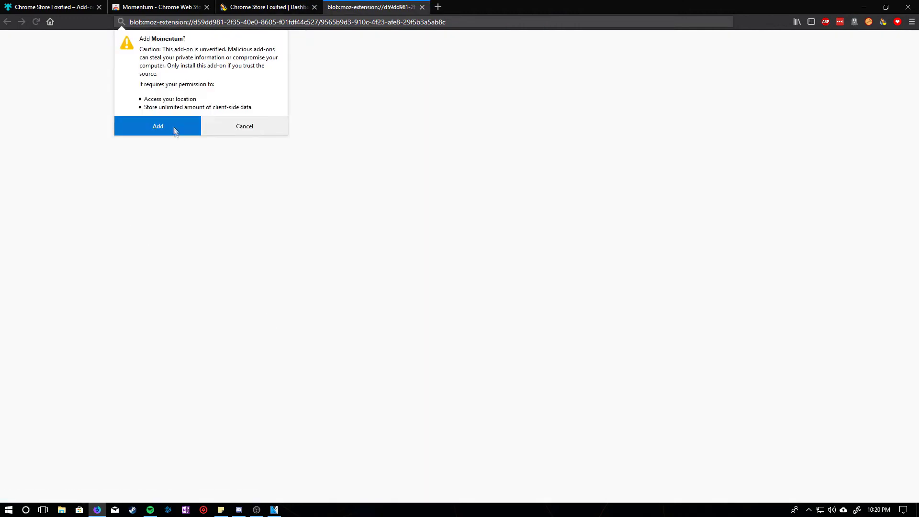
left_click(176, 128)
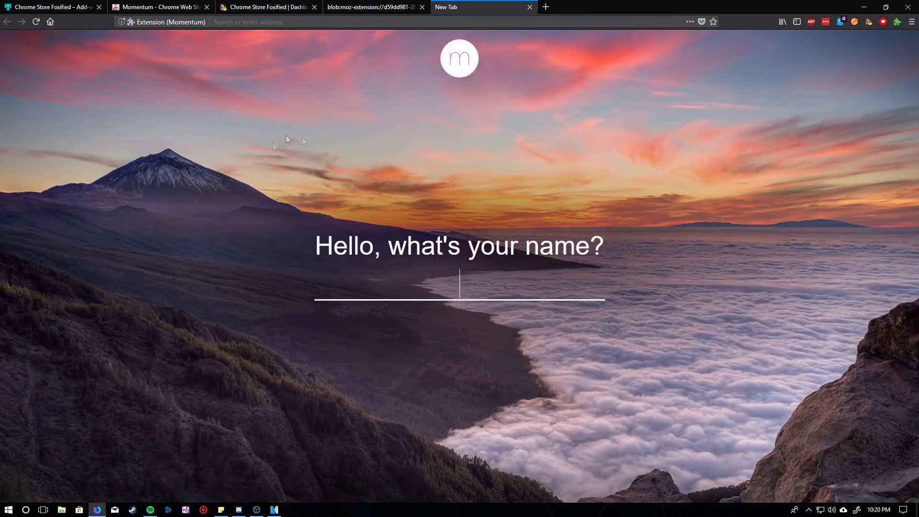
Step: Enter a name in Momentum's greeting and choose to stay logged out
type("kjsbndfbnj")
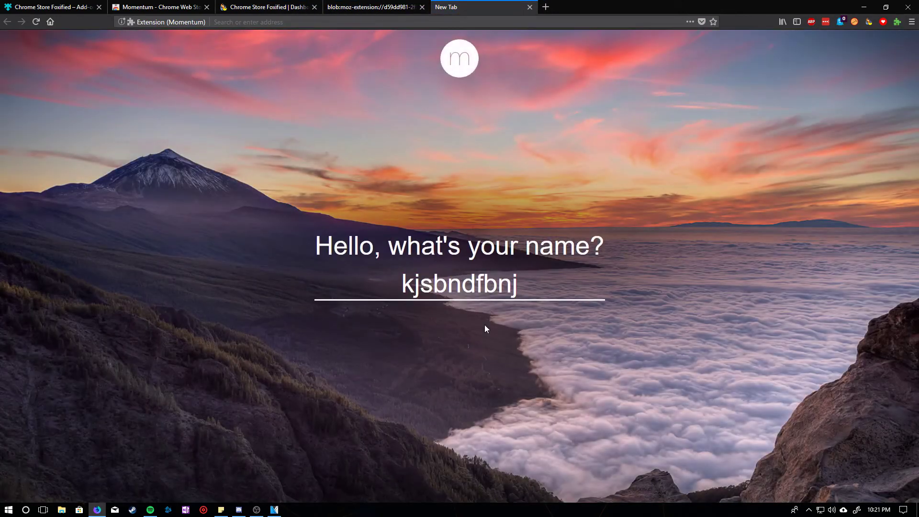
key("Return")
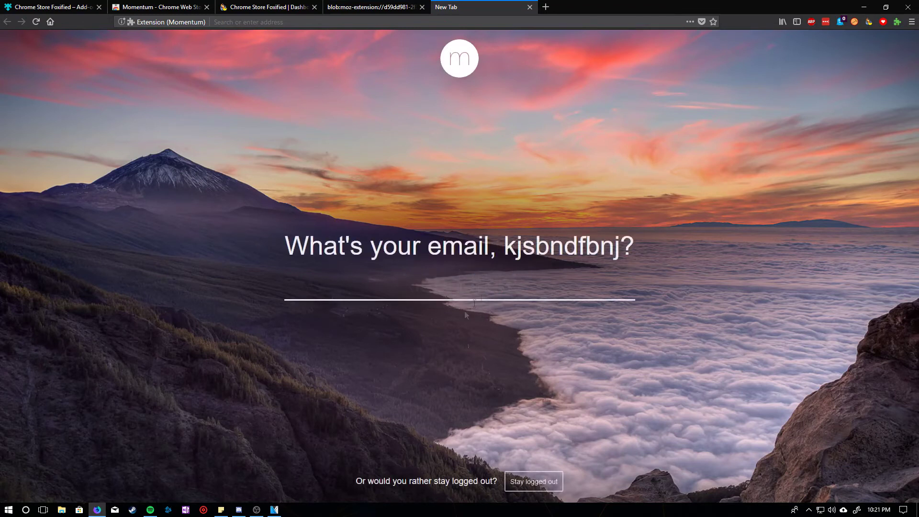
left_click(532, 481)
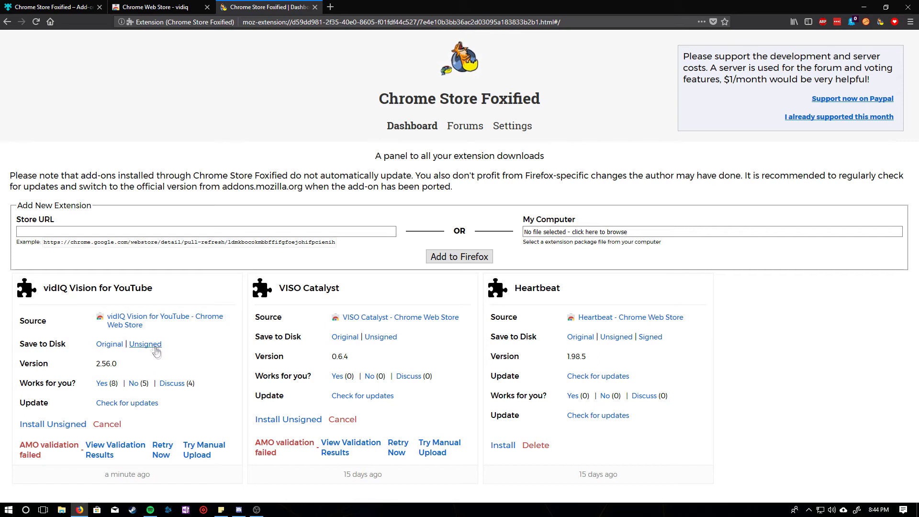
Step: Save the unsigned vidIQ Vision for YouTube package and load about:debugging in a new tab
left_click(146, 344)
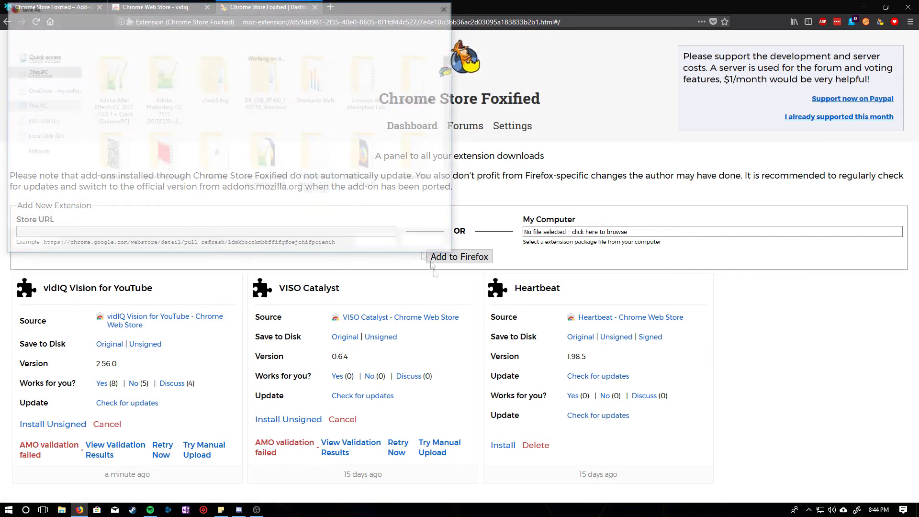
left_click(378, 242)
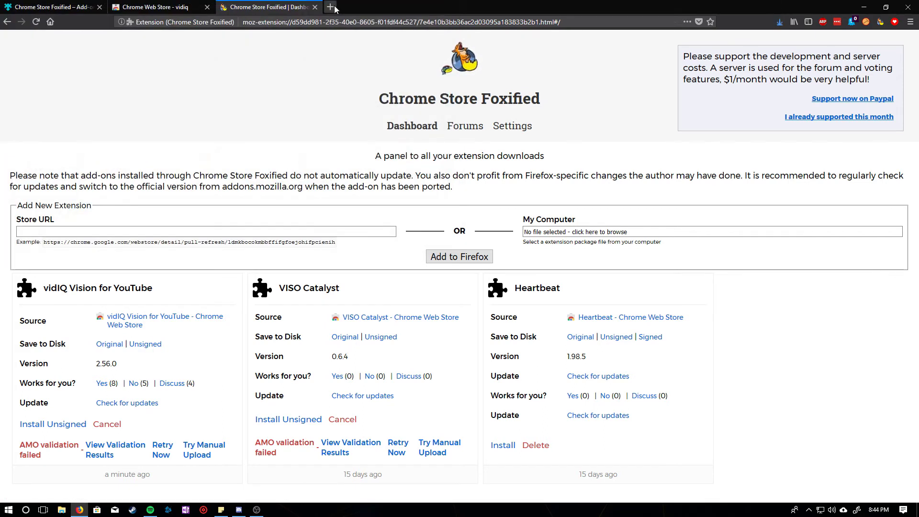
key("ctrl+t")
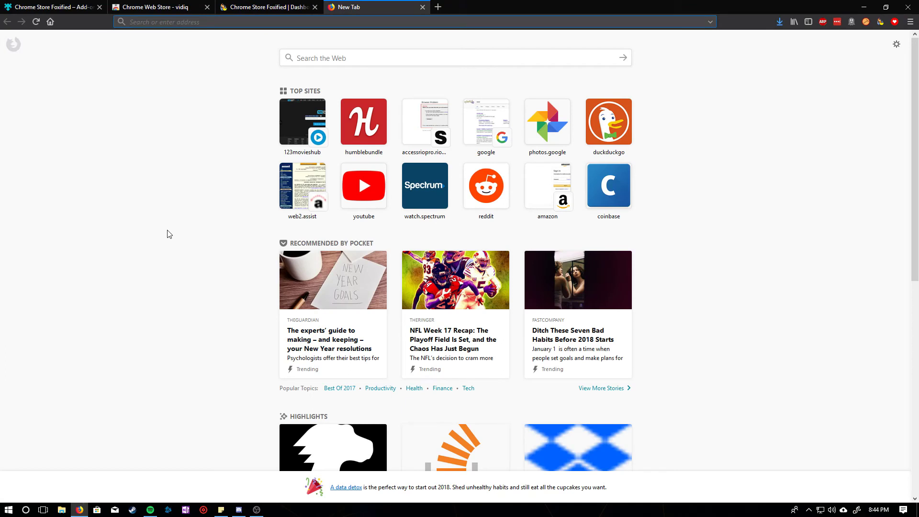
type("about:")
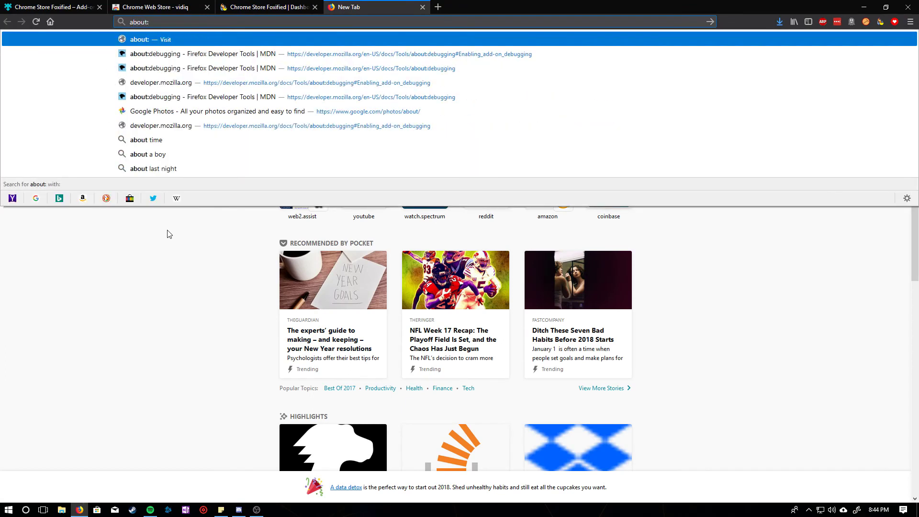
type("debugging")
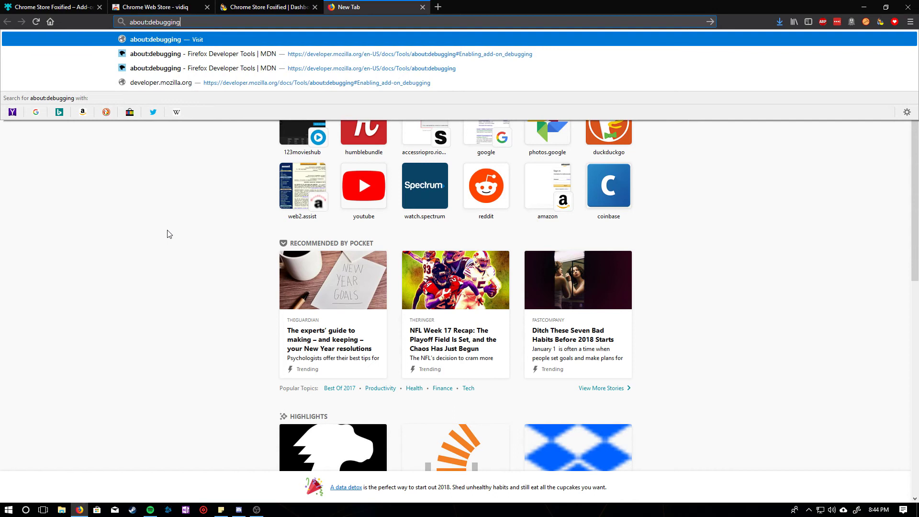
key("Return")
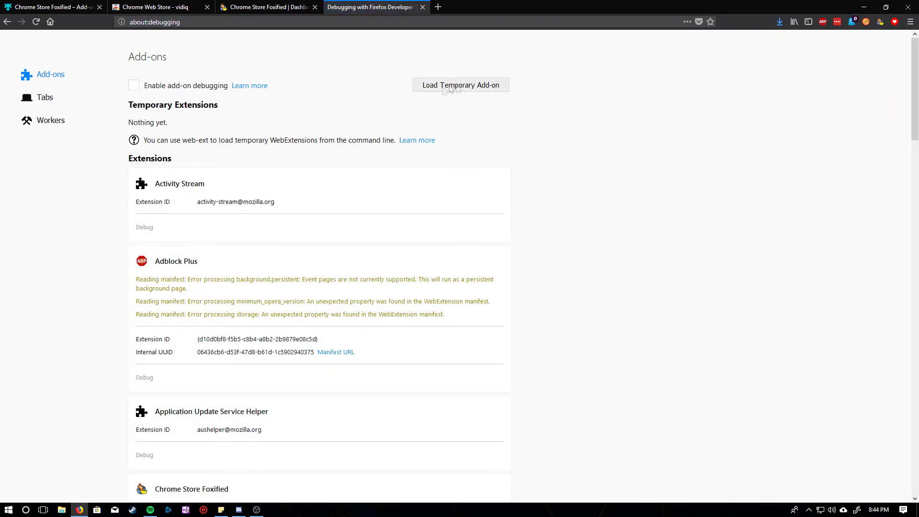
Step: Load the vidIQ Vision for YouTube 2.56.0 .xpi from Downloads as a temporary add-on
left_click(453, 91)
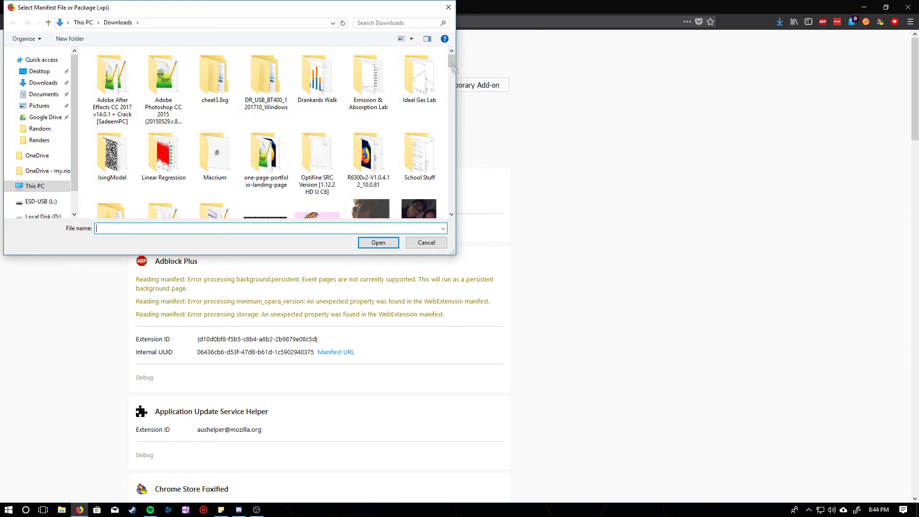
left_click(417, 23)
type("vid")
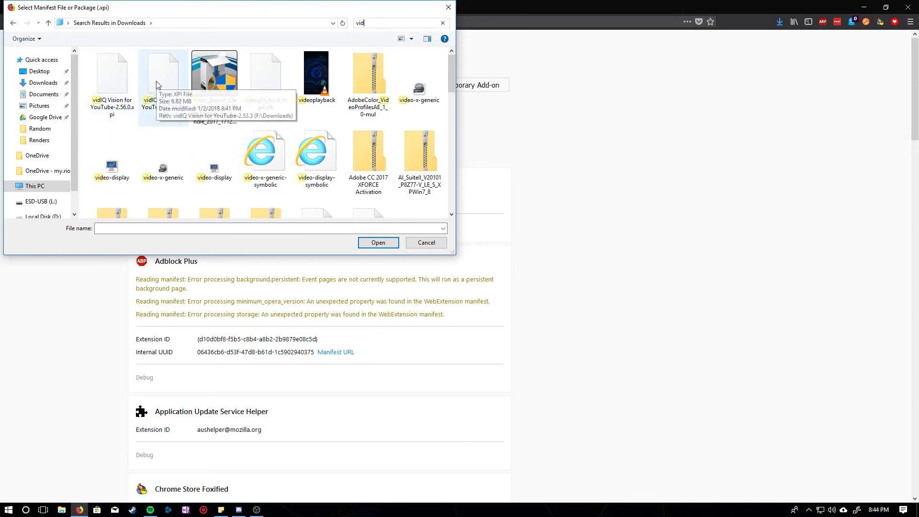
double_click(123, 93)
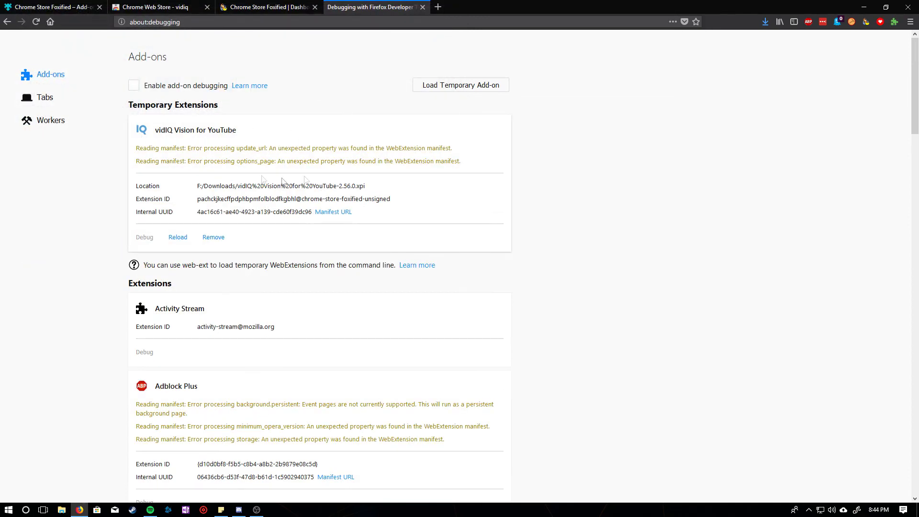